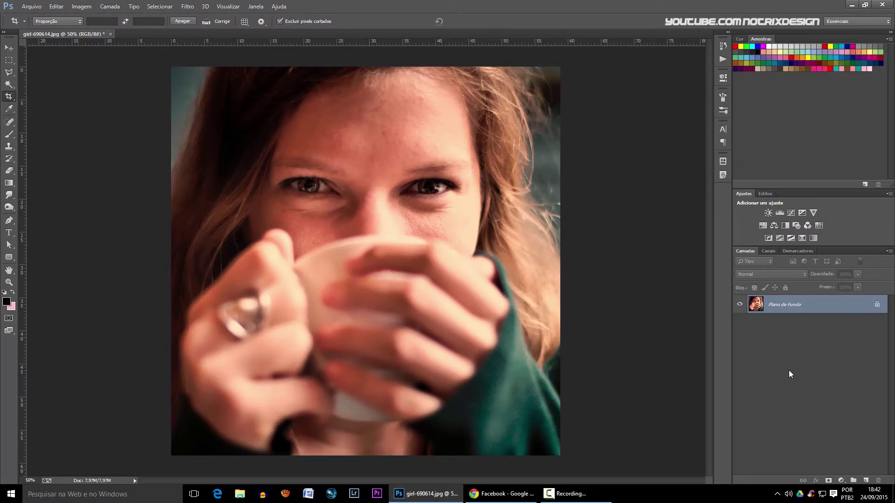
Duplicate the photo layer twice and add a black-filled Camada 2 just above the background.
key("ctrl+j")
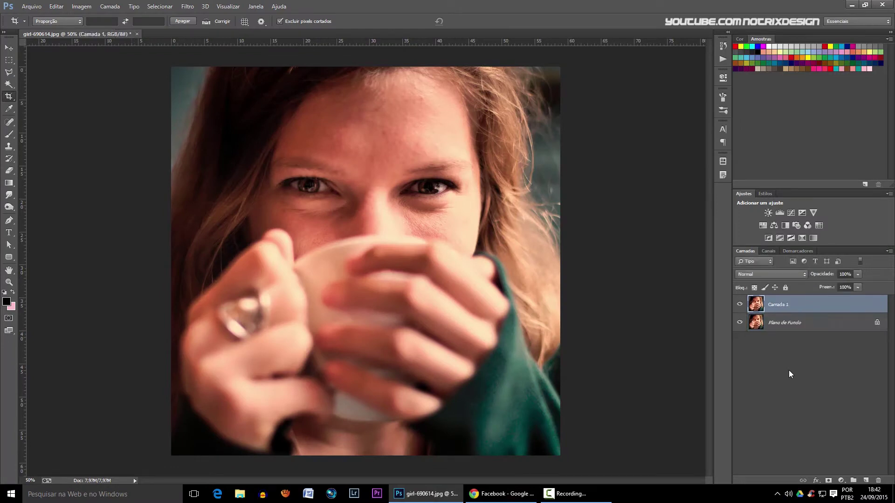
key("ctrl+j")
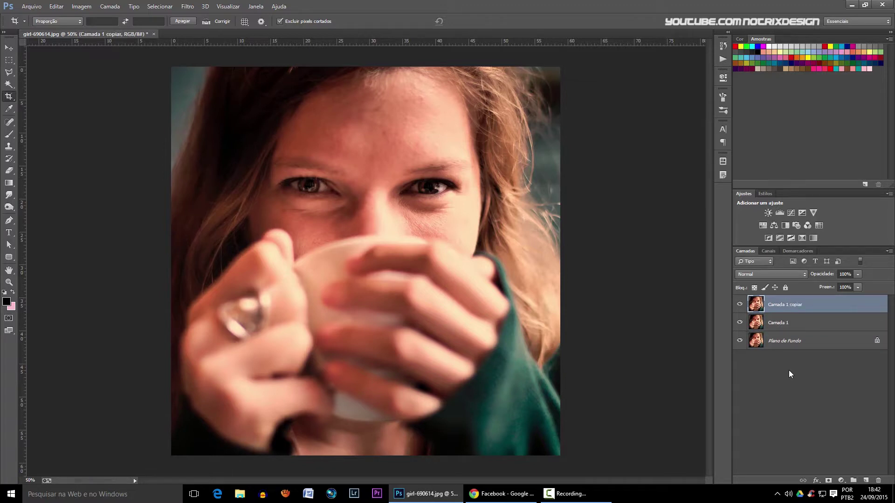
left_click(780, 345)
left_click(865, 480)
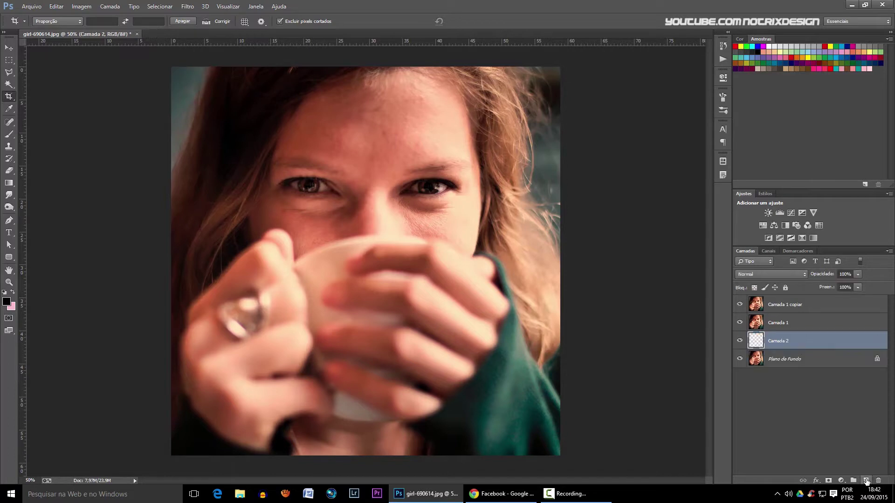
left_click(9, 135)
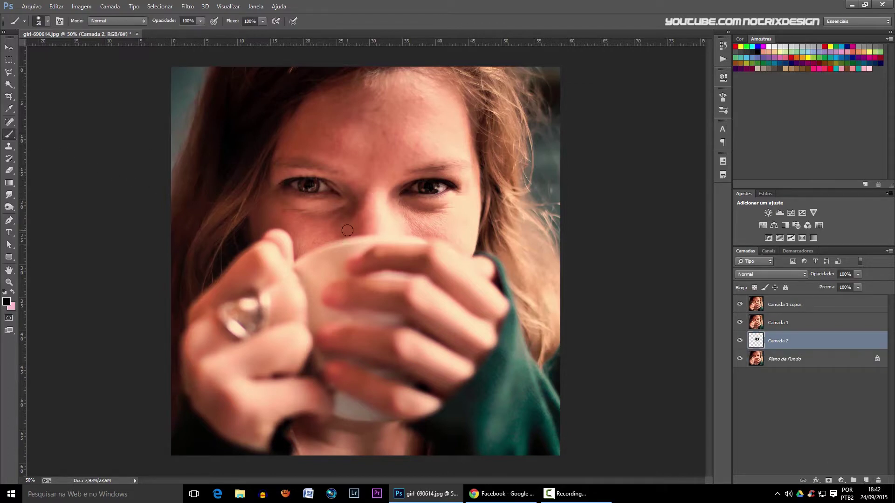
key("alt+BackSpace")
With Camada 1 selected, show the grid over the photo.
left_click(802, 323)
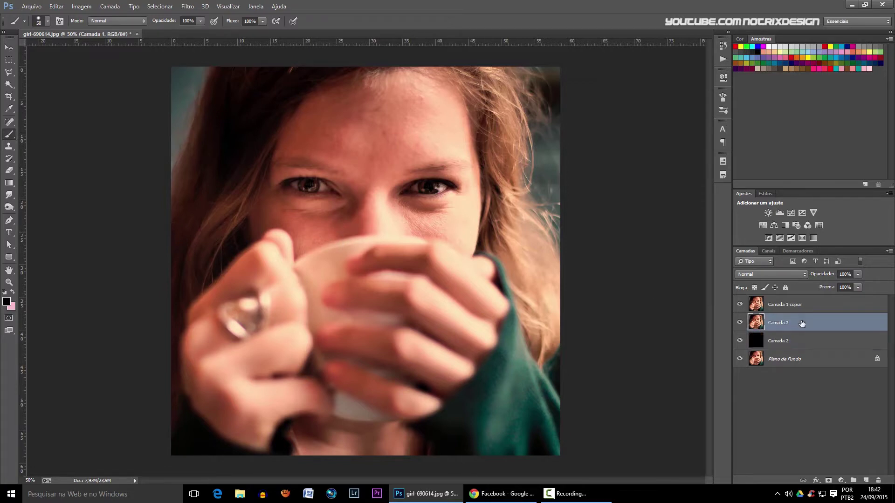
left_click(228, 6)
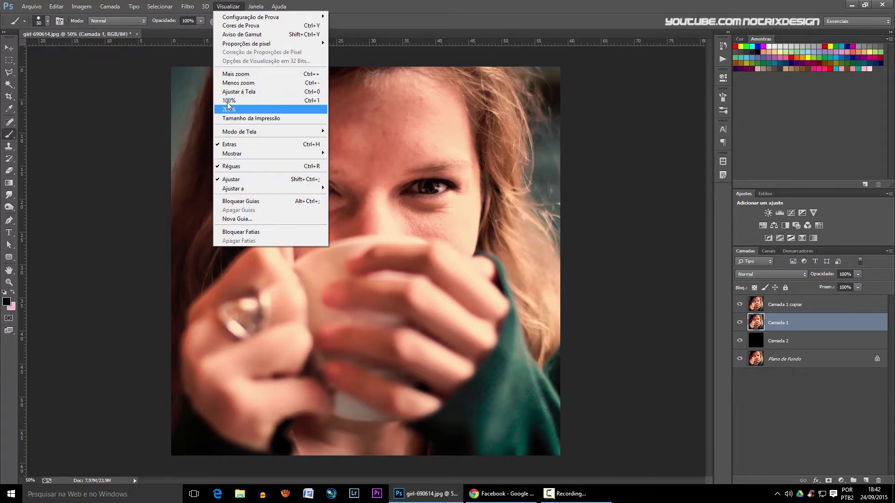
mouse_move(268, 153)
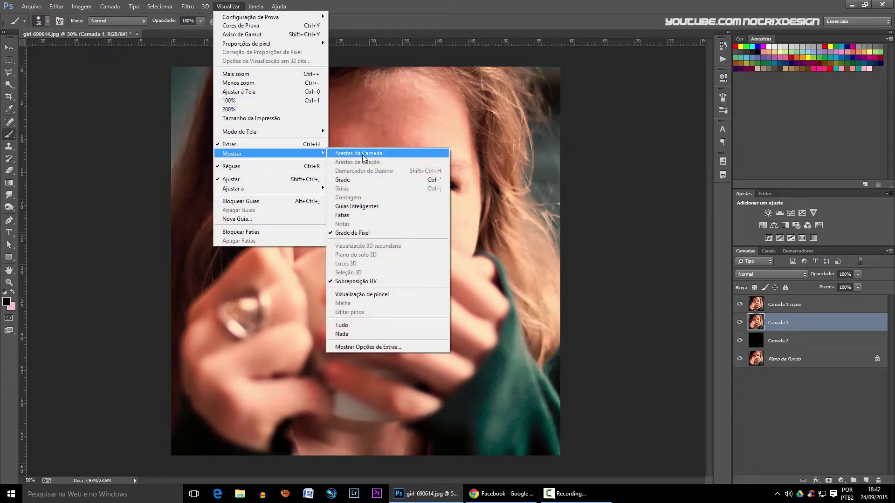
left_click(422, 179)
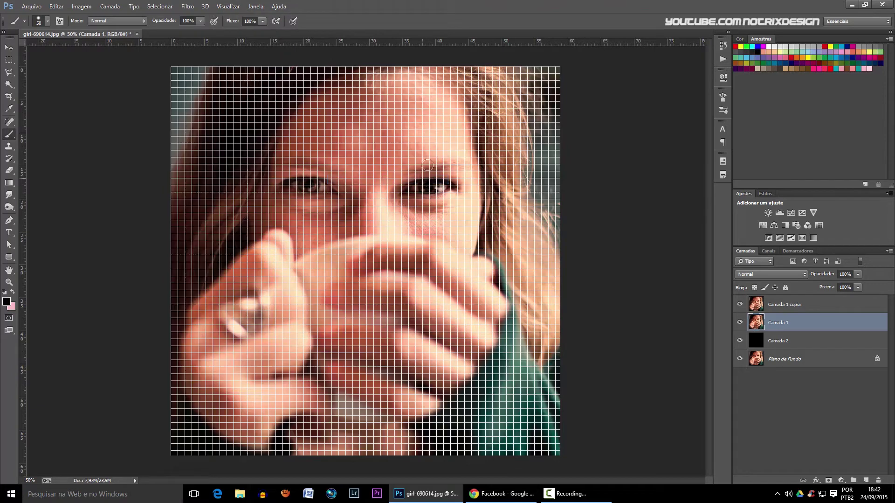
Set the gridline spacing to 80 px in Guides, Grid and Slices preferences.
left_click(56, 7)
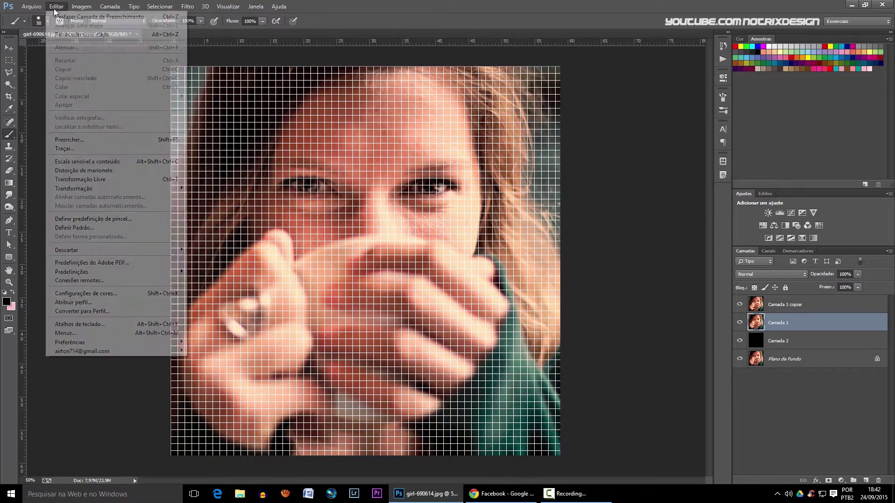
mouse_move(70, 342)
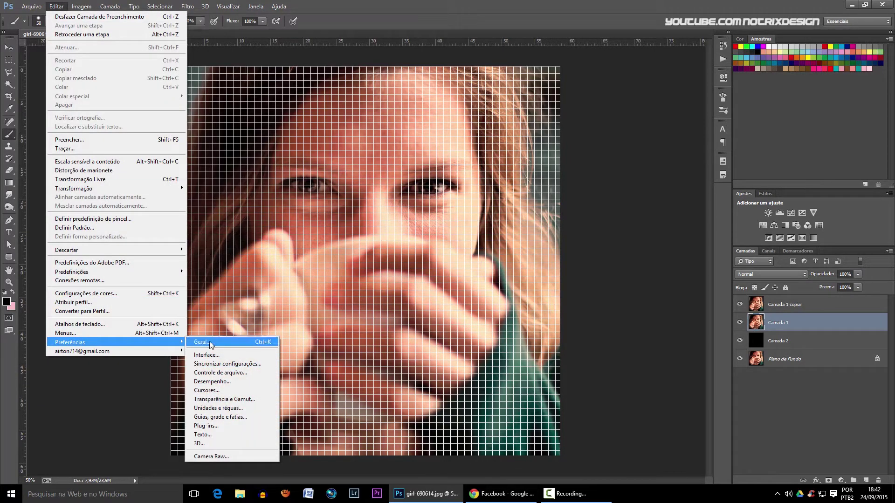
left_click(211, 417)
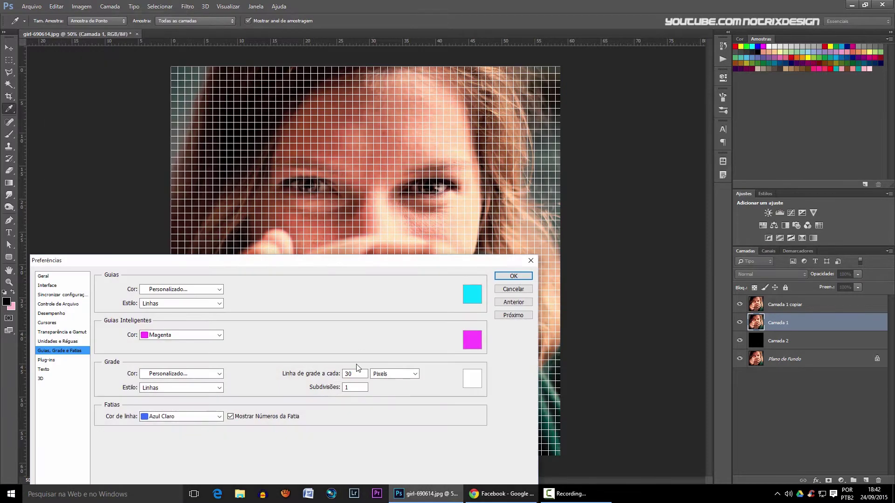
left_click_drag(357, 374, 319, 375)
type("80")
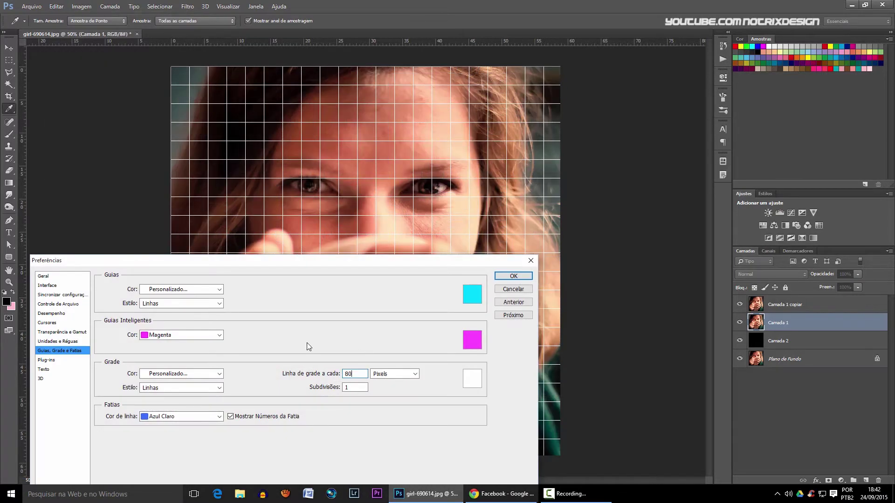
left_click(513, 276)
Marquee-select alternating full-height grid columns in Add mode and mask Camada 1 with them.
key("b")
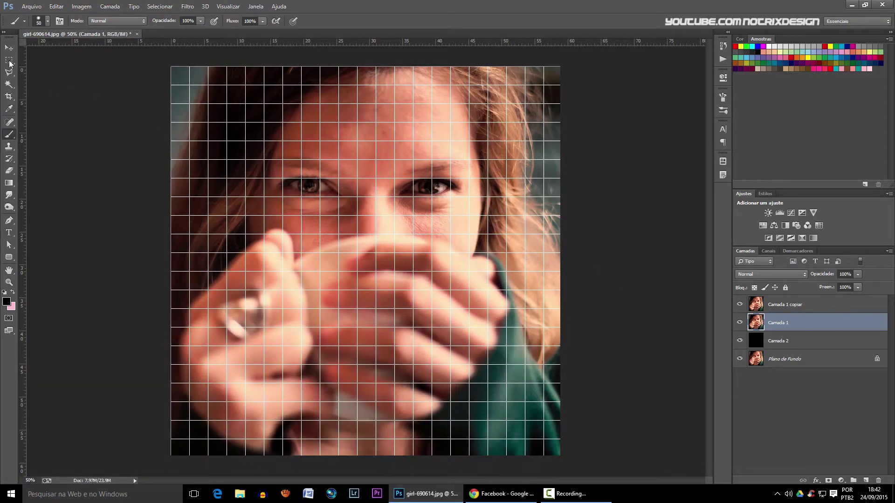
left_click(9, 61)
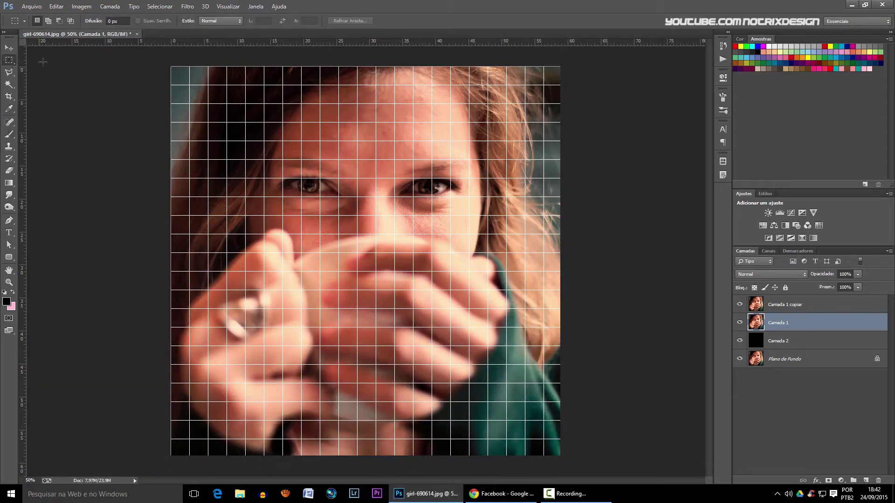
left_click(49, 21)
mouse_move(192, 64)
left_mouse_down()
mouse_move(250, 391)
mouse_move(247, 456)
left_mouse_up()
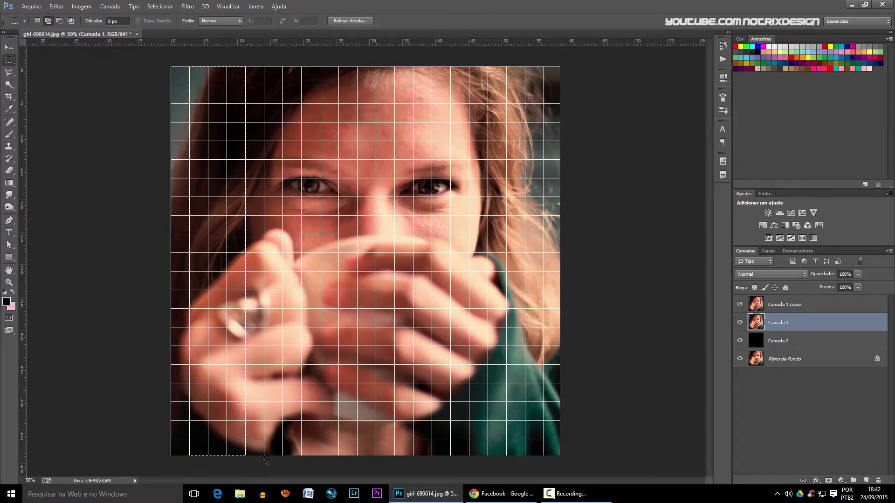
mouse_move(265, 455)
left_mouse_down()
mouse_move(320, 66)
mouse_move(402, 461)
mouse_move(396, 455)
left_mouse_up()
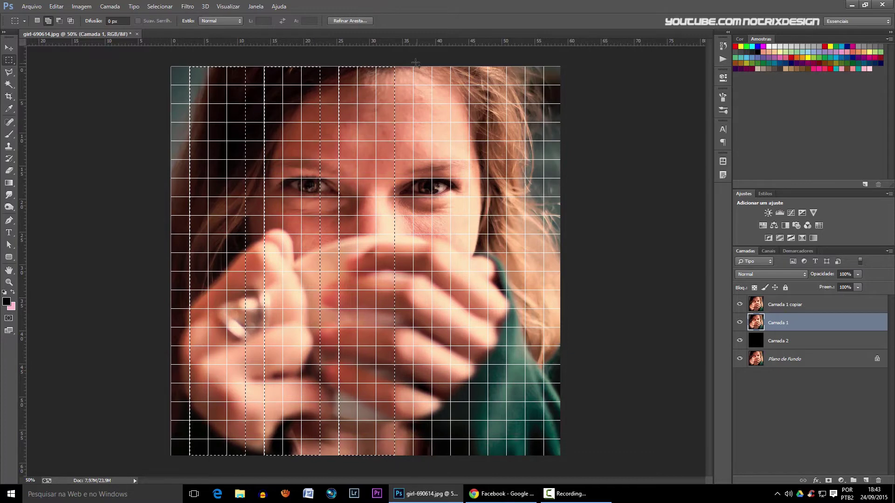
left_click_drag(414, 66, 469, 160)
left_click_drag(412, 148, 469, 455)
mouse_move(487, 66)
left_mouse_down()
mouse_move(540, 275)
mouse_move(543, 458)
left_mouse_up()
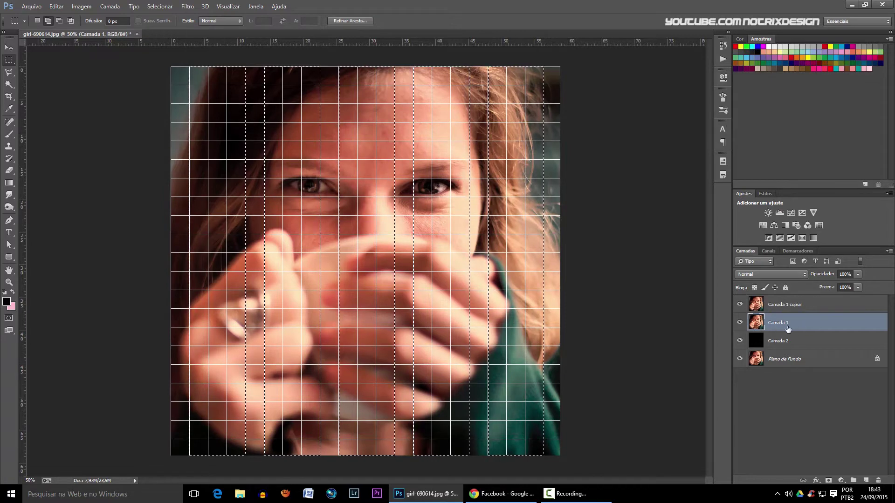
left_click(827, 481)
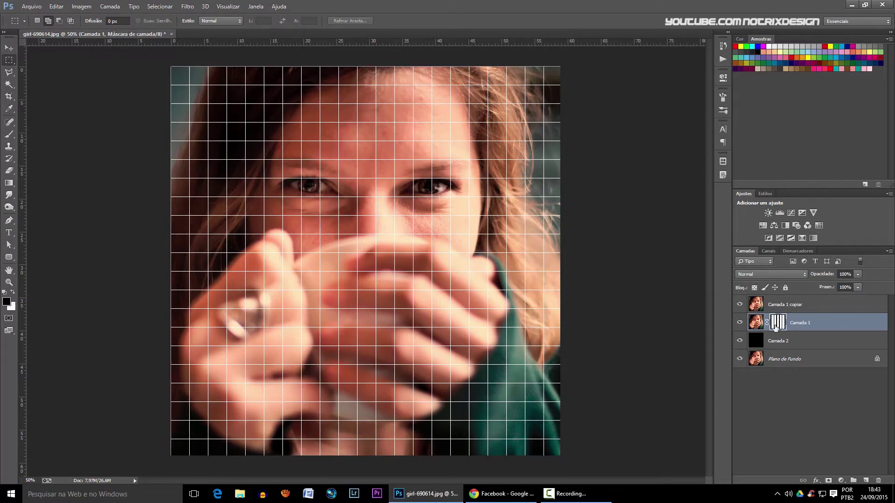
left_click(775, 305)
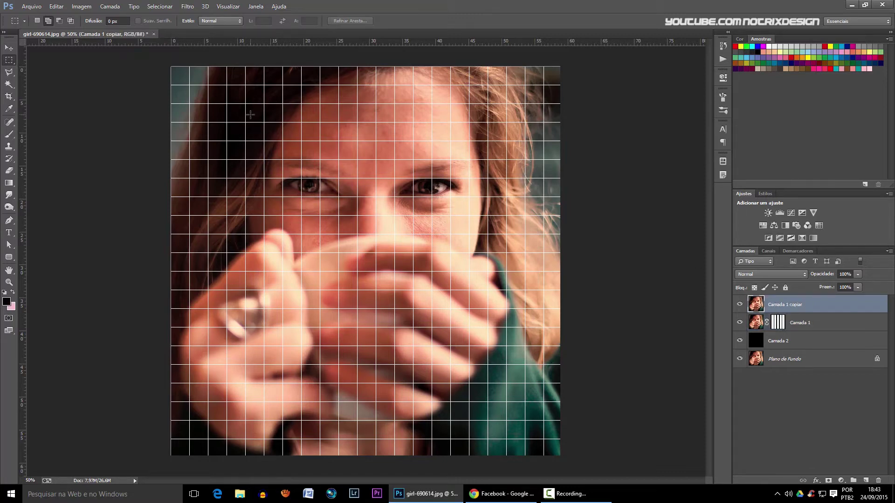
Select alternating full-width grid rows and add them as a layer mask on Camada 1 copiar.
left_click_drag(162, 84, 504, 138)
mouse_move(505, 138)
left_mouse_down()
mouse_move(575, 141)
mouse_move(544, 212)
mouse_move(135, 216)
mouse_move(573, 290)
mouse_move(172, 366)
mouse_move(564, 439)
left_mouse_up()
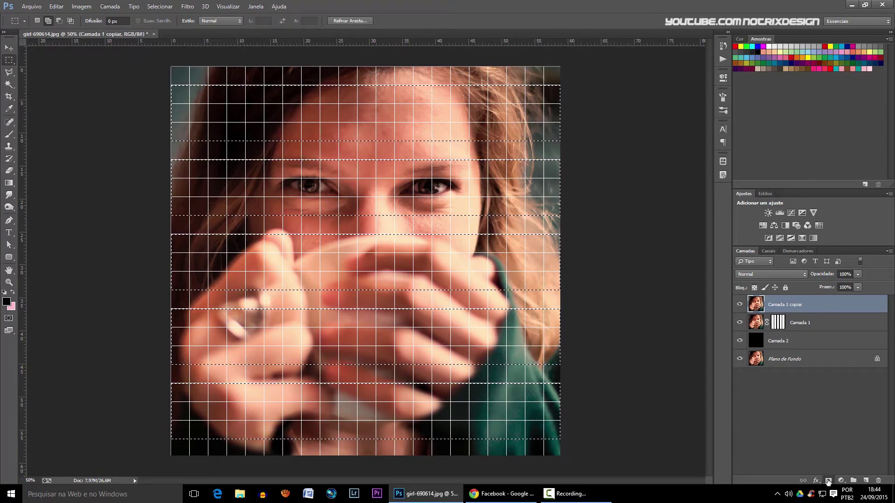
left_click(828, 480)
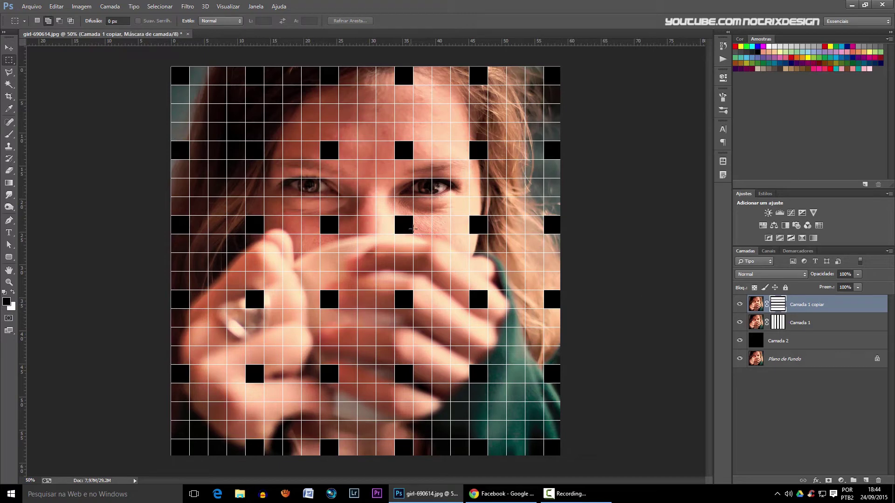
Load the intersection of the Camada 1 and Camada 1 copiar masks as a selection.
left_click(802, 327)
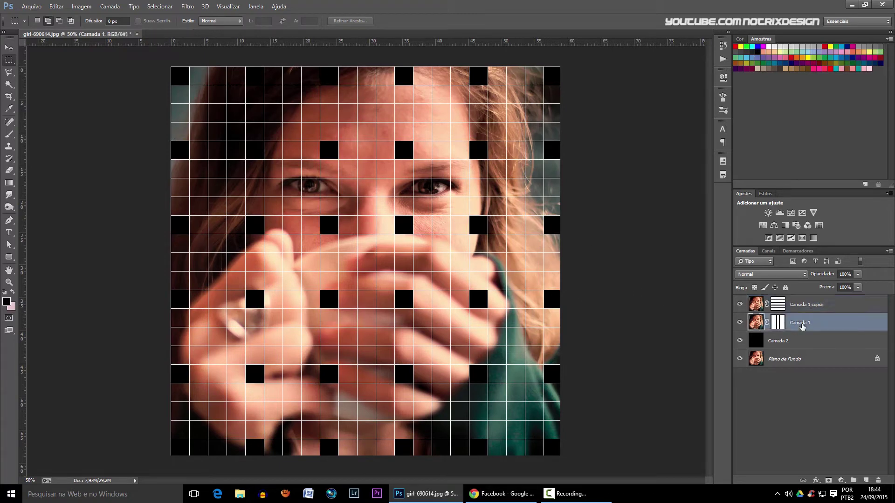
left_click(783, 325, "ctrl")
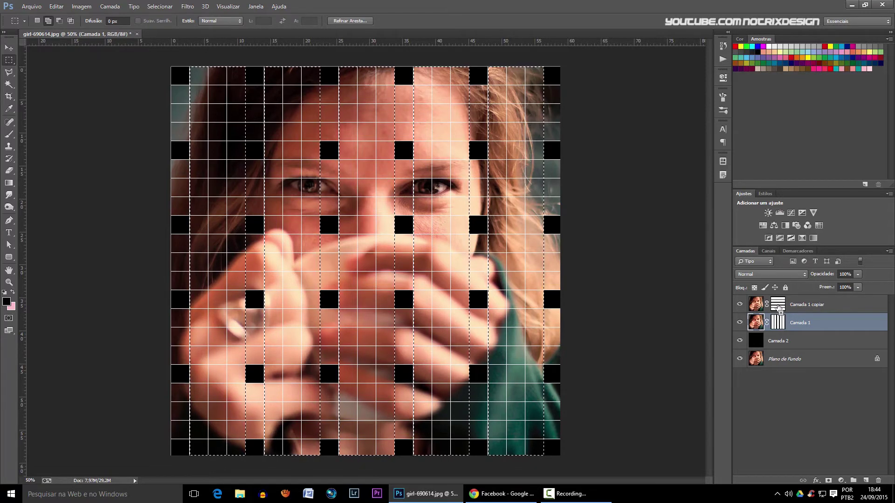
left_click(778, 307, "ctrl+alt+shift")
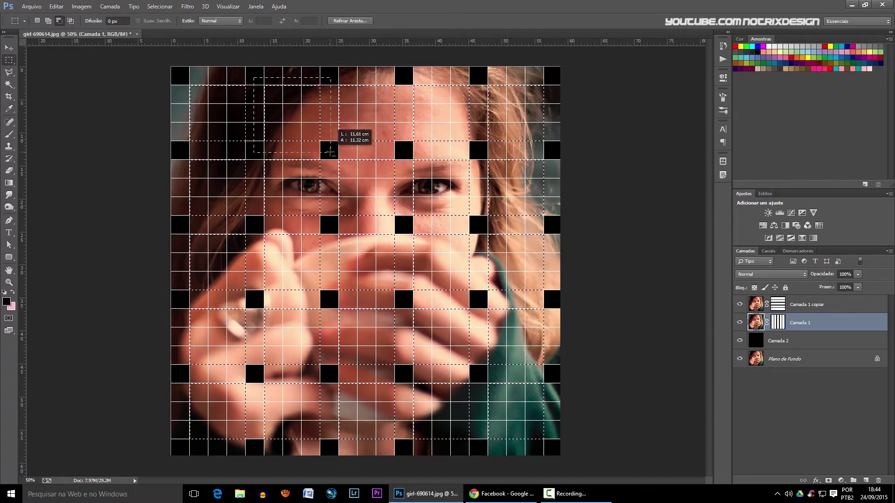
Add and remove marquee blocks so the selected crossings alternate like a weave.
left_click_drag(402, 74, 474, 151)
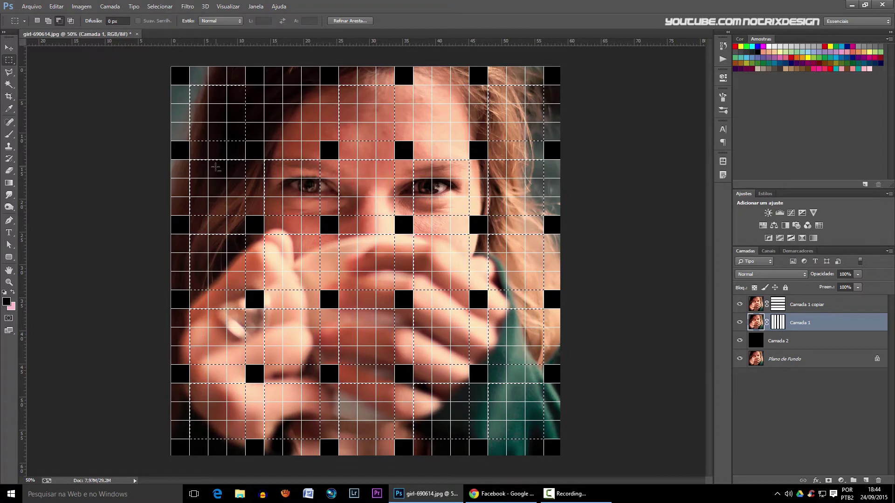
left_click_drag(178, 150, 256, 226)
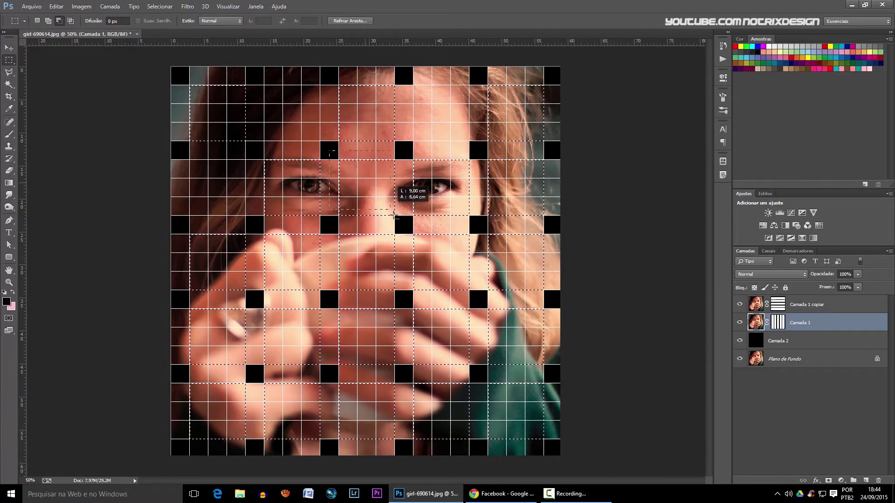
left_click_drag(330, 151, 402, 225)
left_click_drag(475, 150, 542, 216)
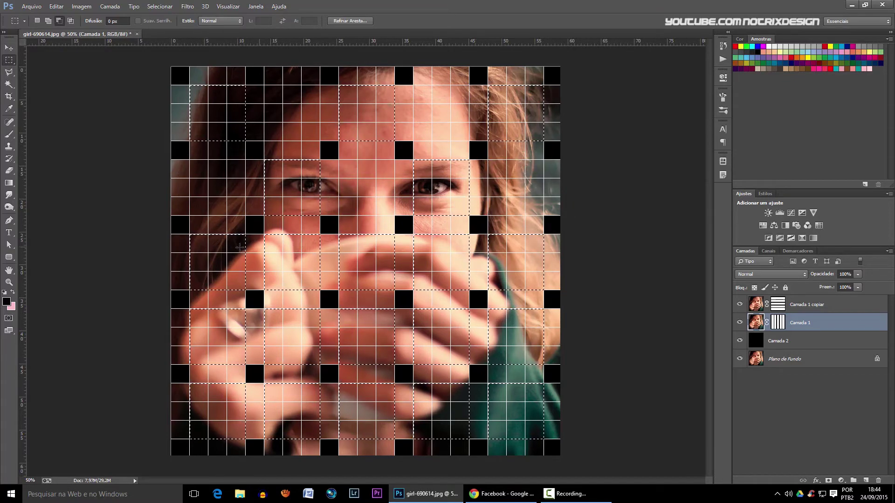
mouse_move(256, 226)
left_mouse_down()
mouse_move(313, 273)
mouse_move(320, 289)
left_mouse_up()
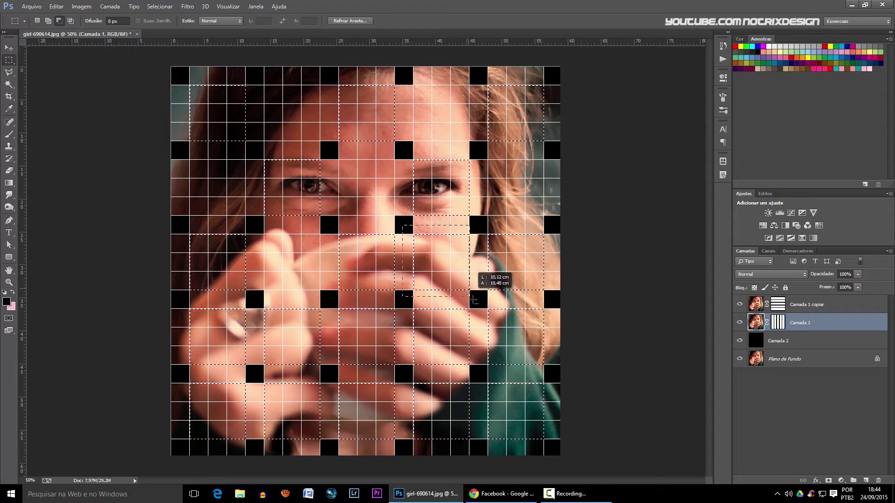
left_click_drag(477, 298, 560, 347)
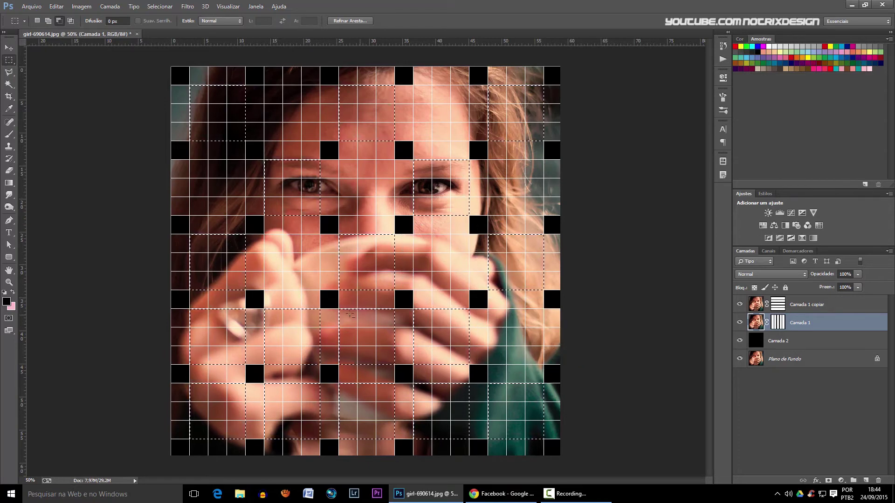
left_click_drag(339, 309, 396, 365)
mouse_move(189, 309)
left_mouse_down()
mouse_move(264, 365)
mouse_move(320, 439)
left_mouse_up()
left_click_drag(423, 388, 470, 438)
Copy the crossing squares to a new layer and reload the intersected strip masks as a selection.
key("ctrl+j")
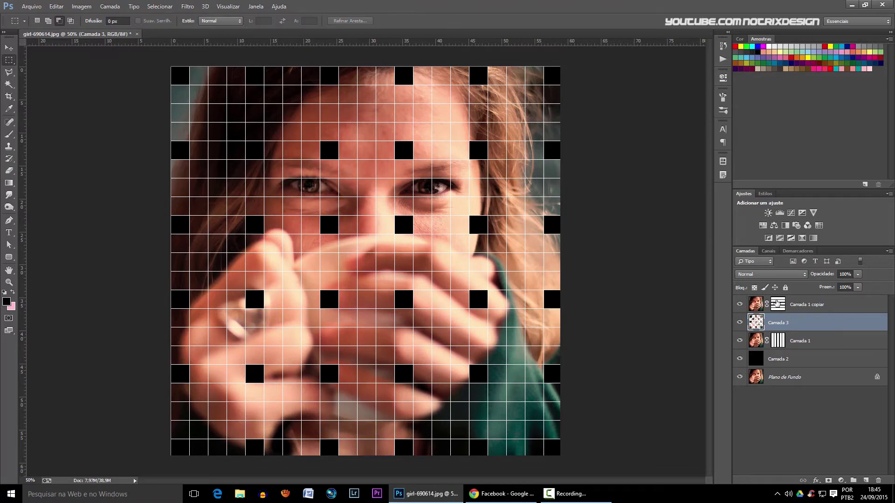
left_click(777, 303)
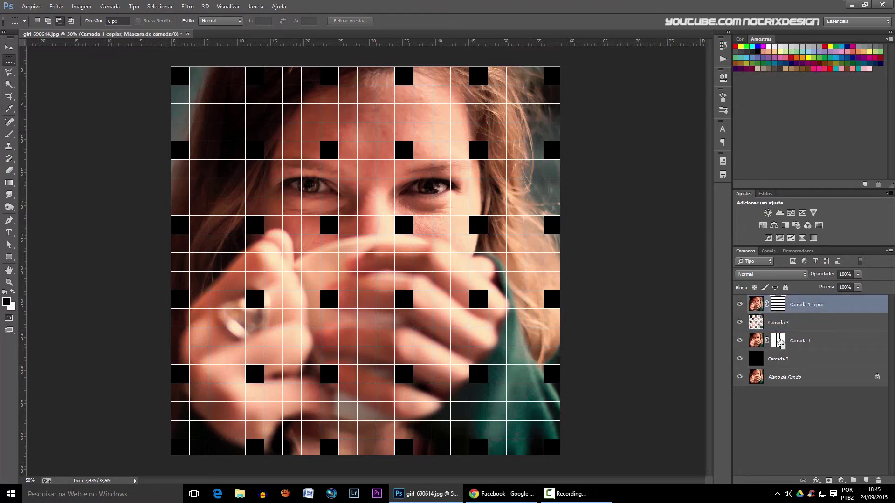
left_click(777, 340, "ctrl")
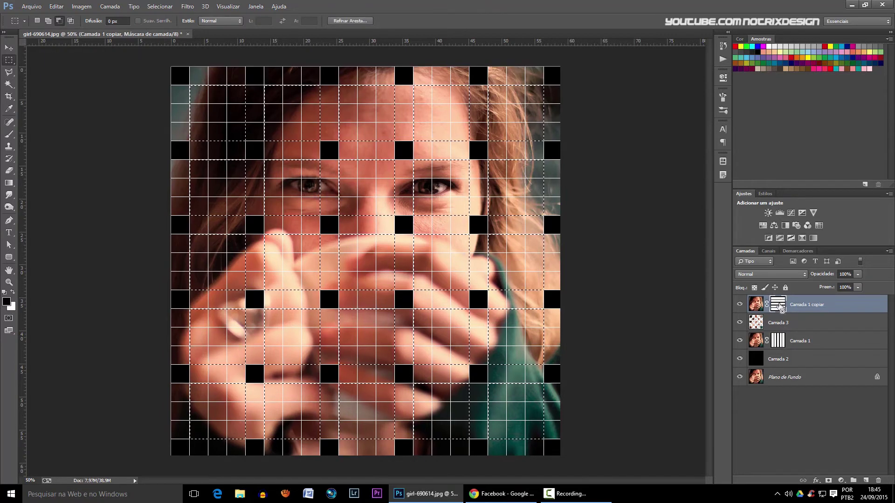
left_click(777, 305, "ctrl+alt+shift")
left_click(753, 305)
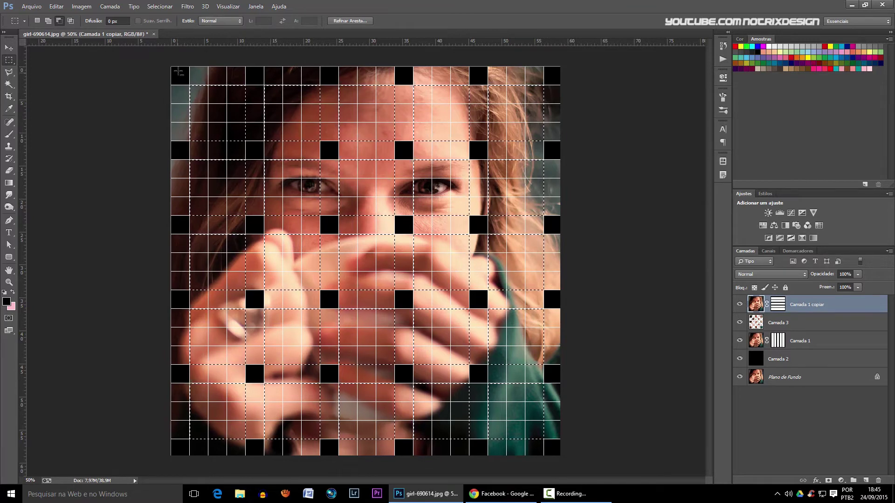
Subtract eight alternate crossing cells from the selection with marquee drags.
left_click_drag(181, 75, 249, 142)
left_click_drag(190, 235, 246, 290)
left_click_drag(264, 160, 320, 216)
left_click_drag(264, 308, 320, 365)
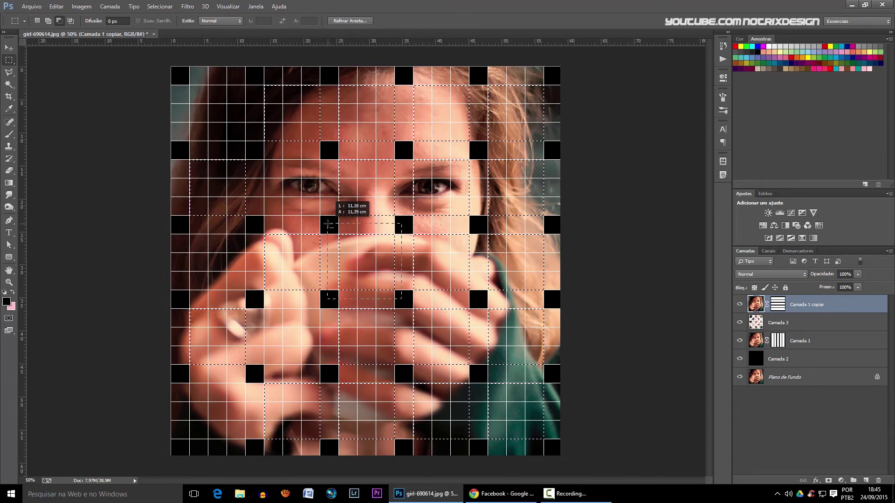
left_click_drag(481, 74, 552, 153)
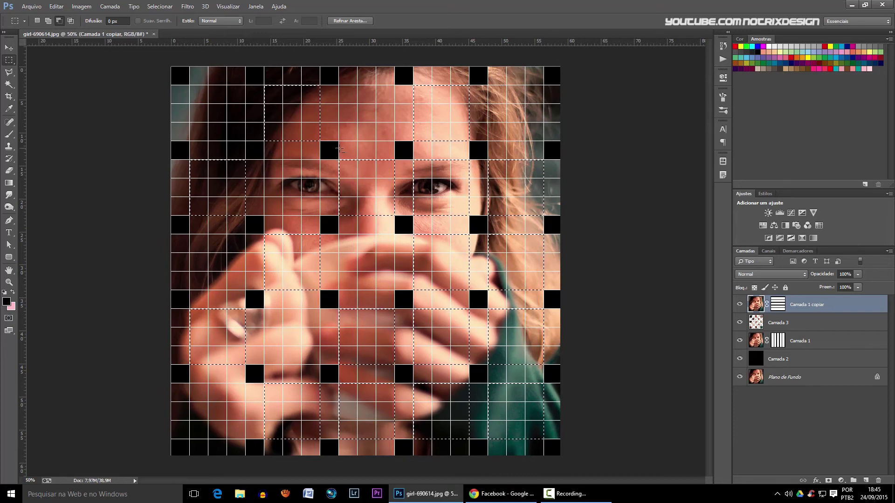
left_click_drag(401, 150, 483, 227)
left_click_drag(480, 376, 559, 440)
left_click_drag(404, 300, 480, 373)
Copy the selected cells to a new layer and clip Camada 3 to the strips below.
key("ctrl+j")
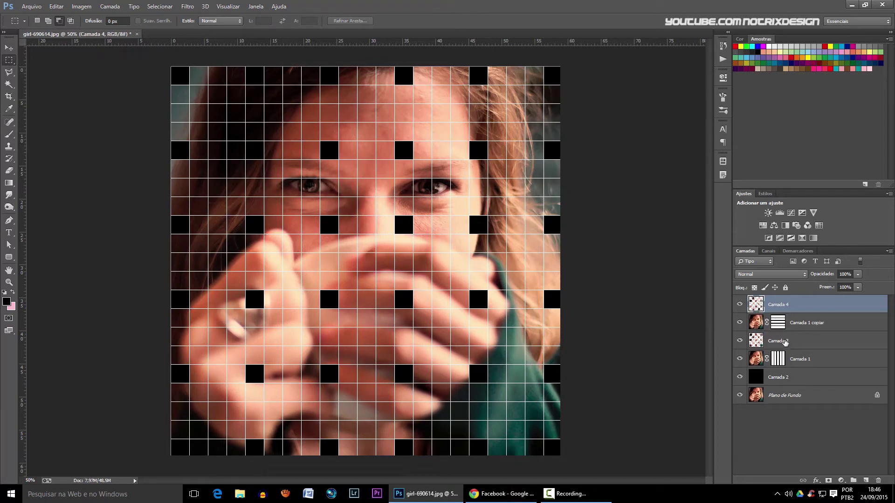
left_click(801, 341)
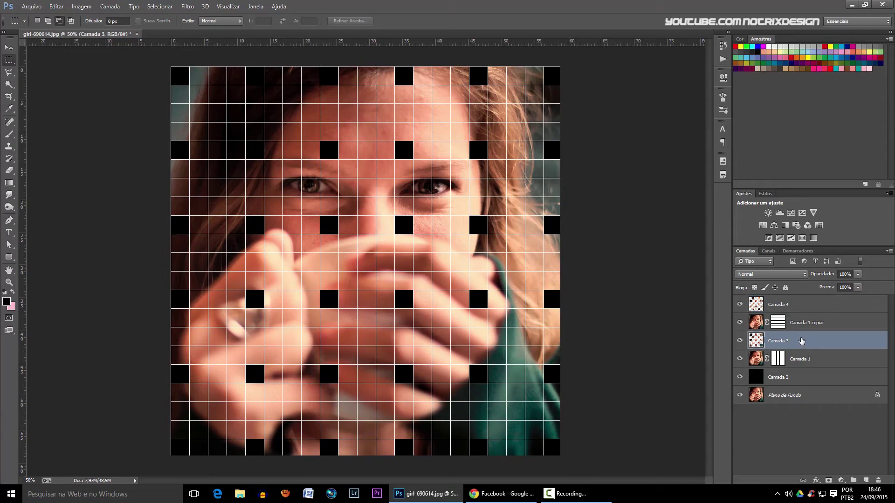
right_click(825, 343)
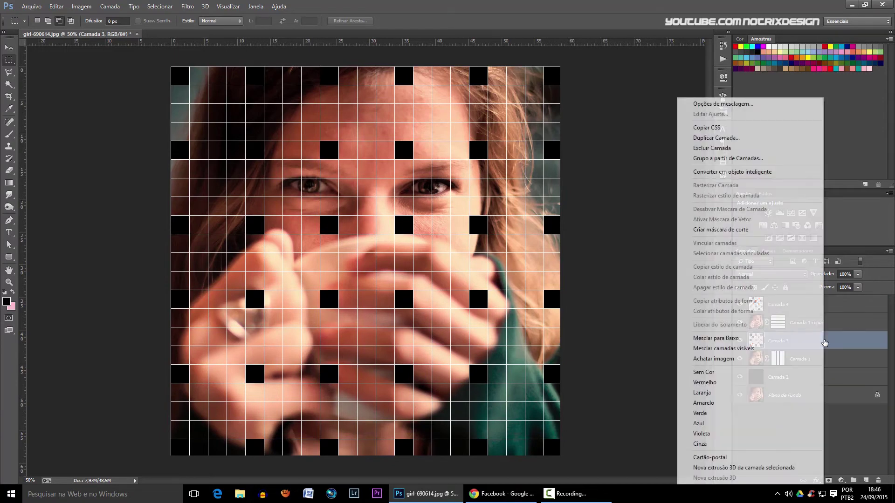
left_click(803, 291)
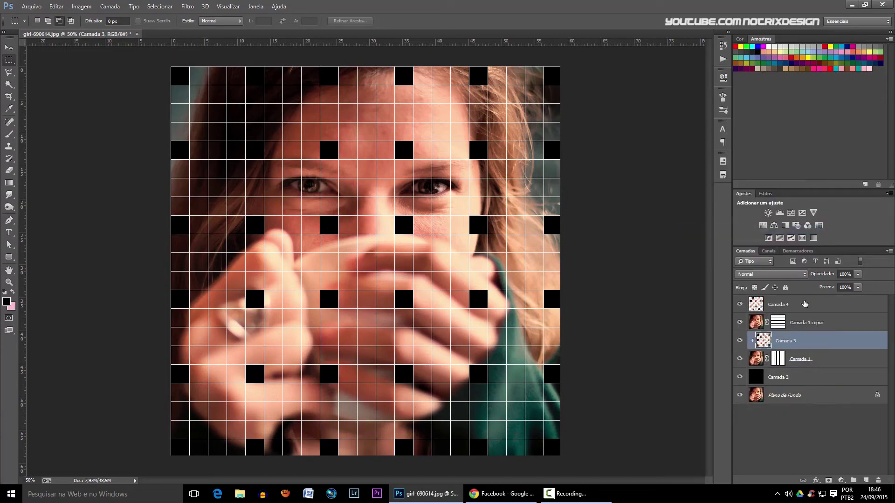
Make Camada 4 a clipping mask too and open Camada 3's layer style.
left_click(804, 304)
right_click(841, 307)
left_click(739, 230)
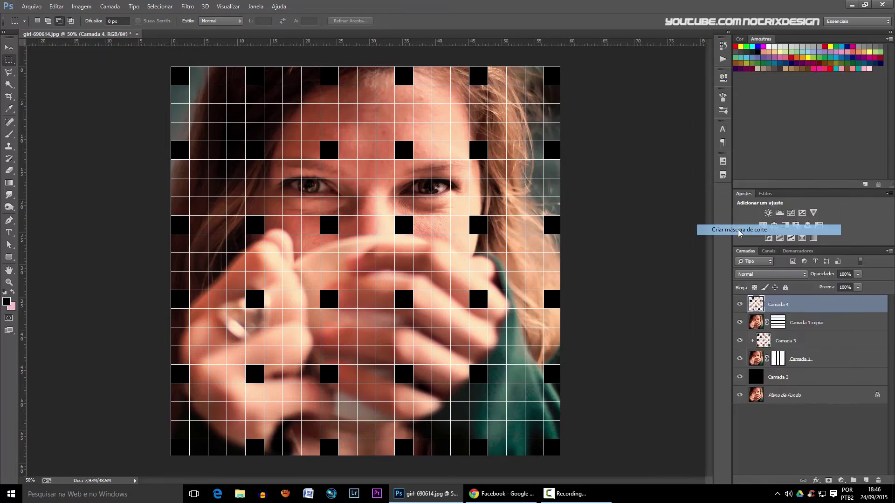
double_click(860, 343)
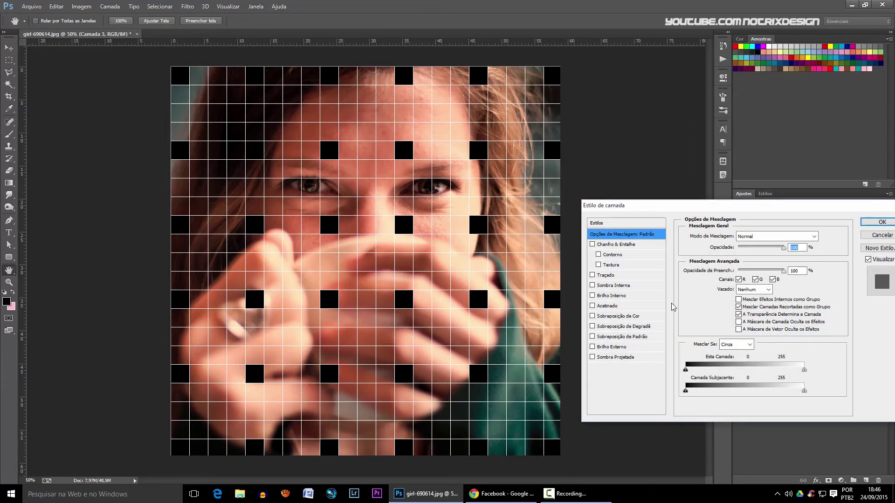
Give Camada 3 a black Multiply outer glow: Precise technique, 5% spread, 76 px size.
left_click(613, 348)
left_click(768, 239)
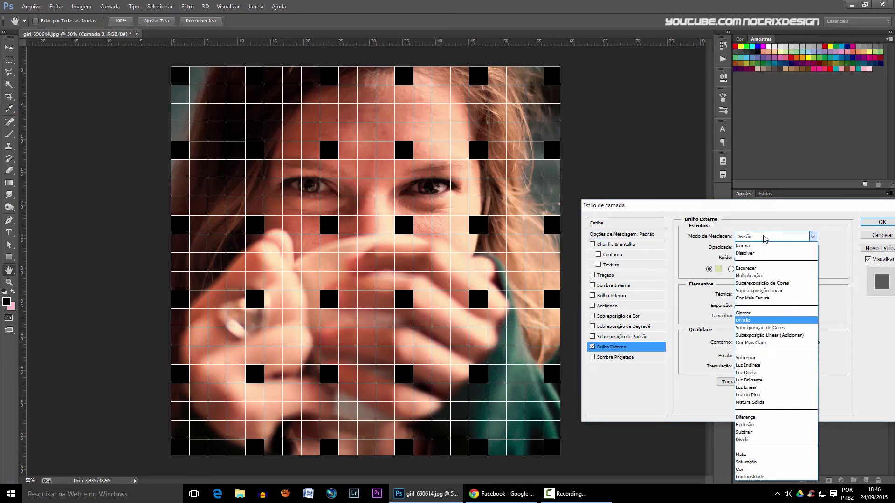
left_click(747, 277)
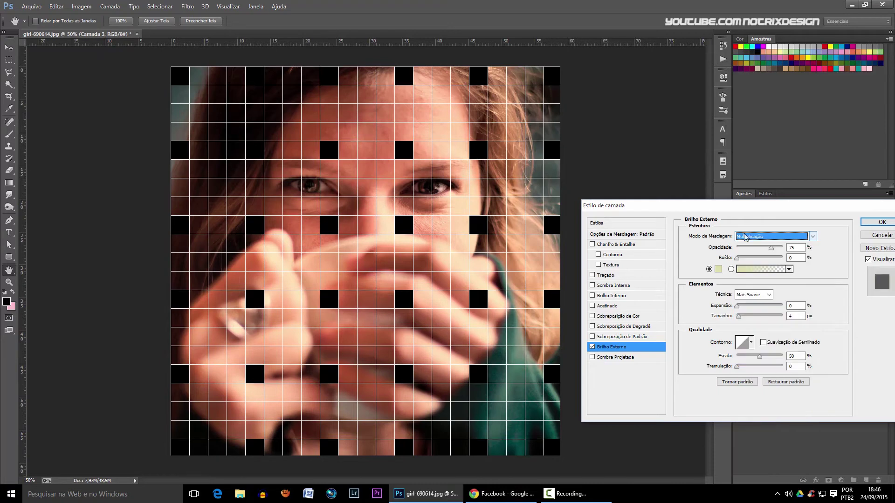
left_click_drag(744, 210, 687, 176)
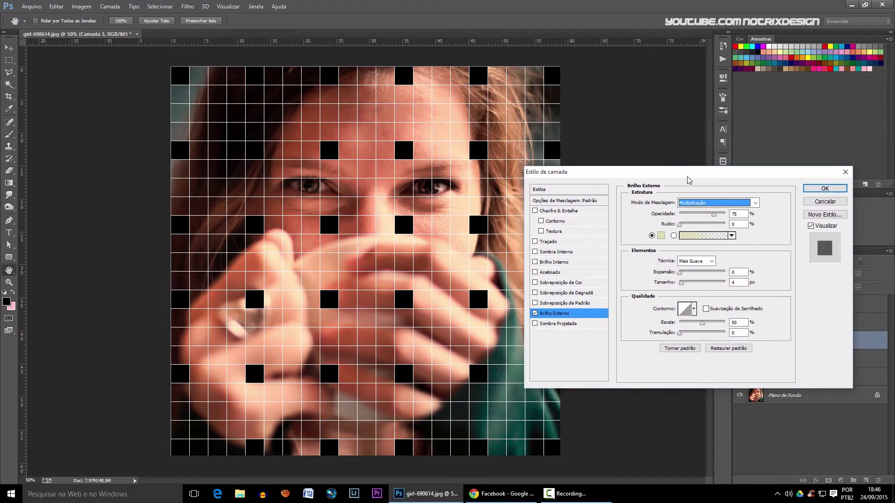
left_click(661, 235)
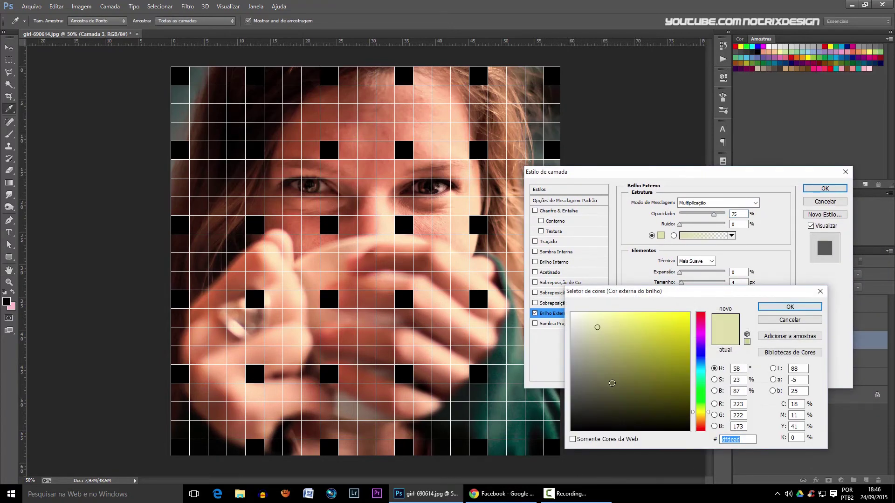
left_click(571, 430)
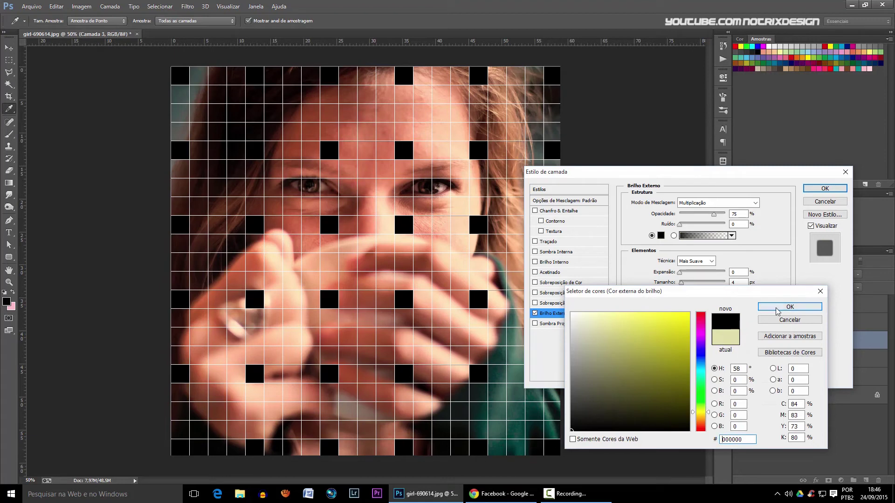
left_click(789, 306)
left_click(693, 261)
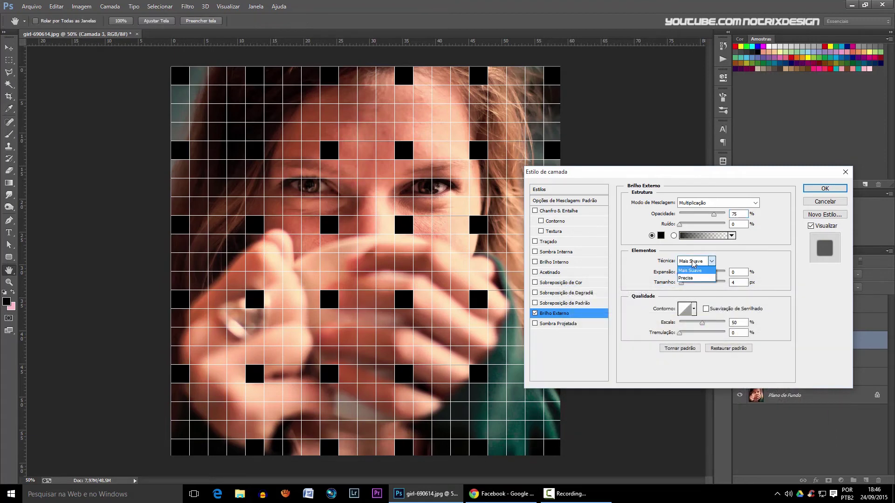
left_click(692, 278)
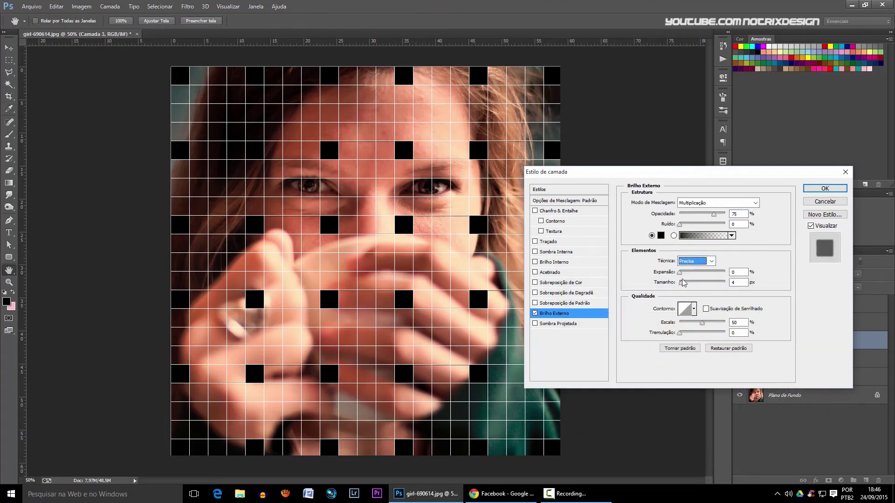
mouse_move(680, 272)
left_mouse_down()
mouse_move(687, 287)
mouse_move(694, 288)
mouse_move(681, 276)
mouse_move(707, 284)
mouse_move(693, 287)
left_mouse_up()
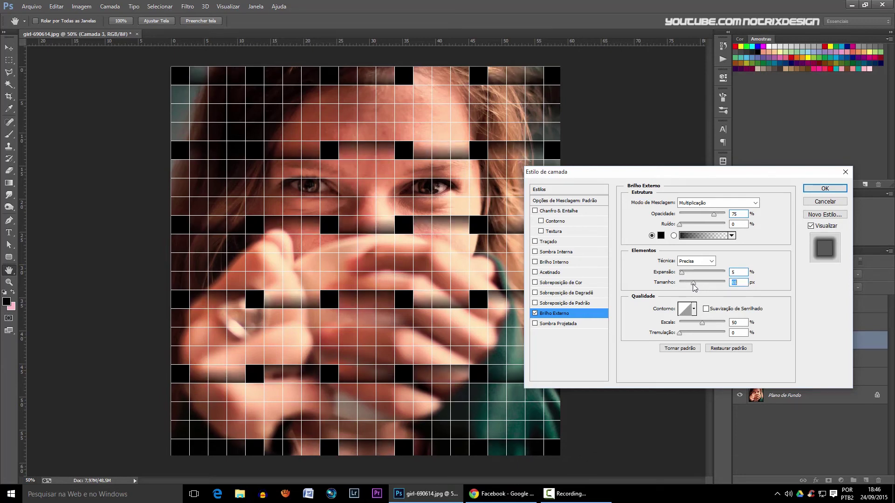
left_click_drag(696, 285, 698, 285)
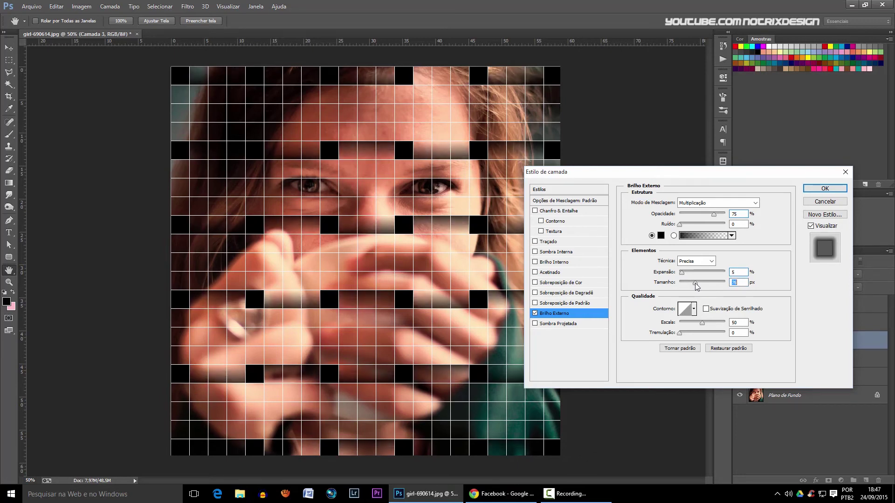
left_click(825, 188)
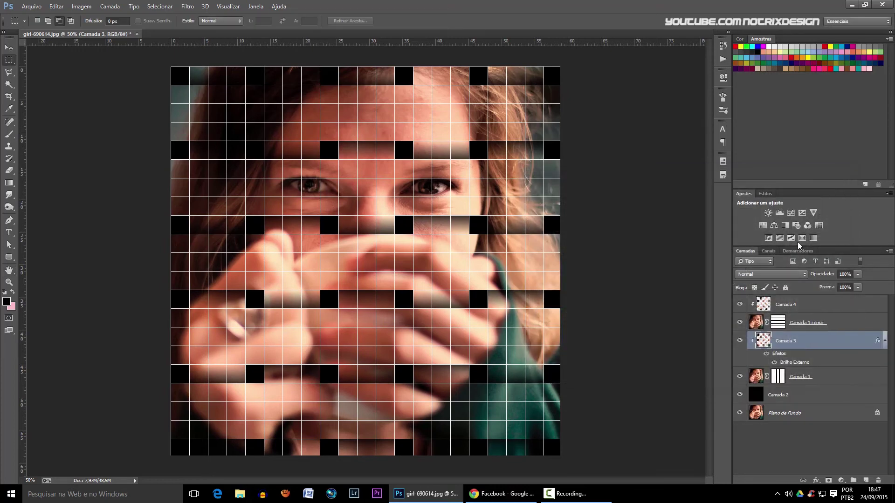
Copy Camada 3's outer glow style and paste it onto Camada 4.
right_click(819, 344)
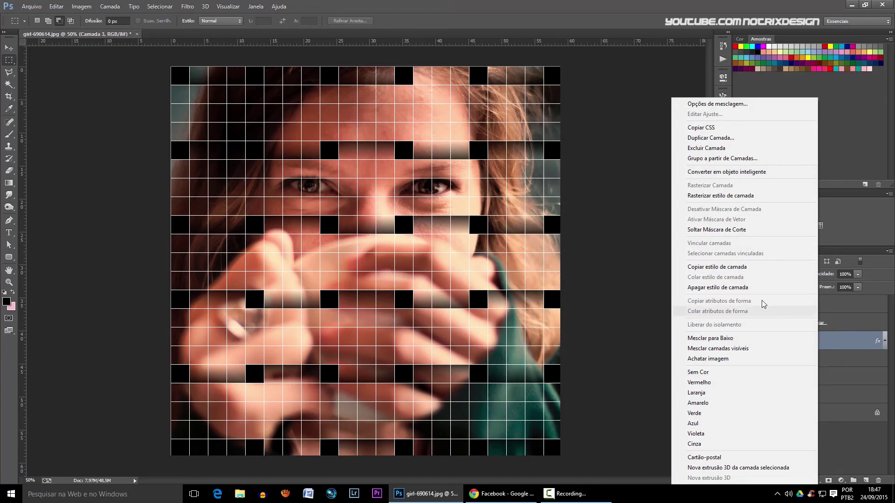
left_click(757, 269)
left_click(813, 306)
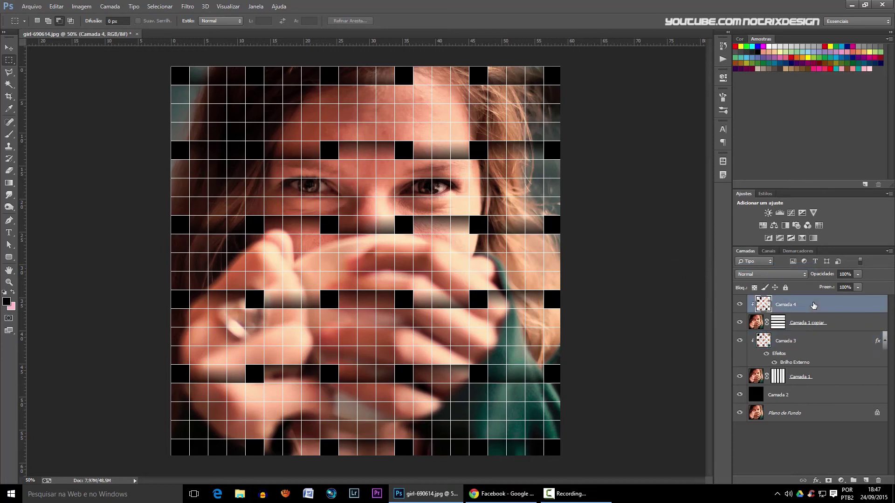
right_click(813, 306)
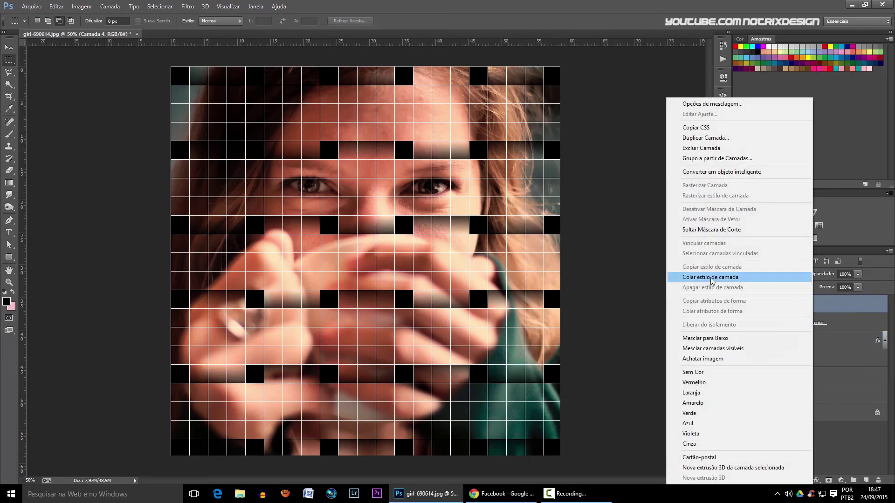
left_click(710, 277)
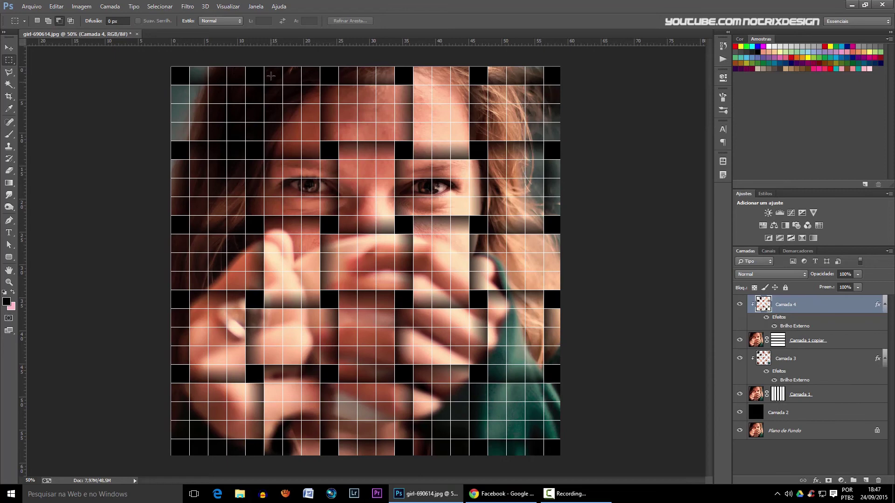
Hide the grid and zoom out and in to review the finished woven portrait.
left_click(227, 6)
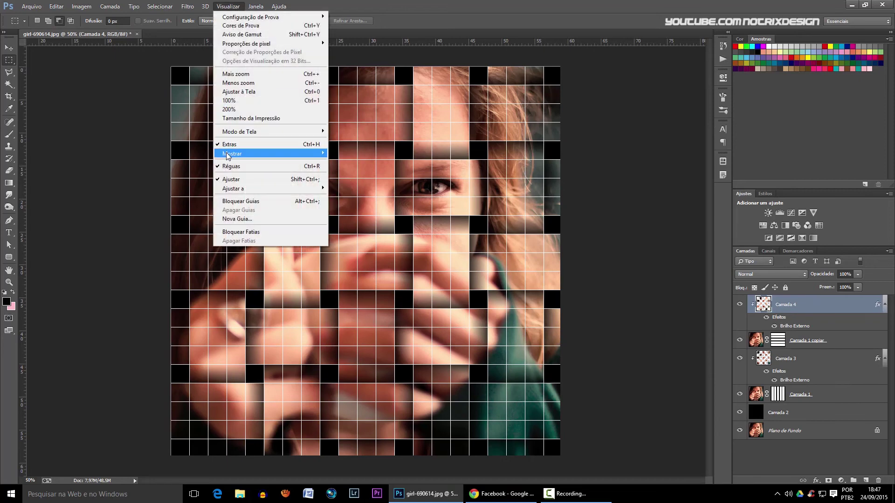
mouse_move(232, 153)
left_click(350, 175)
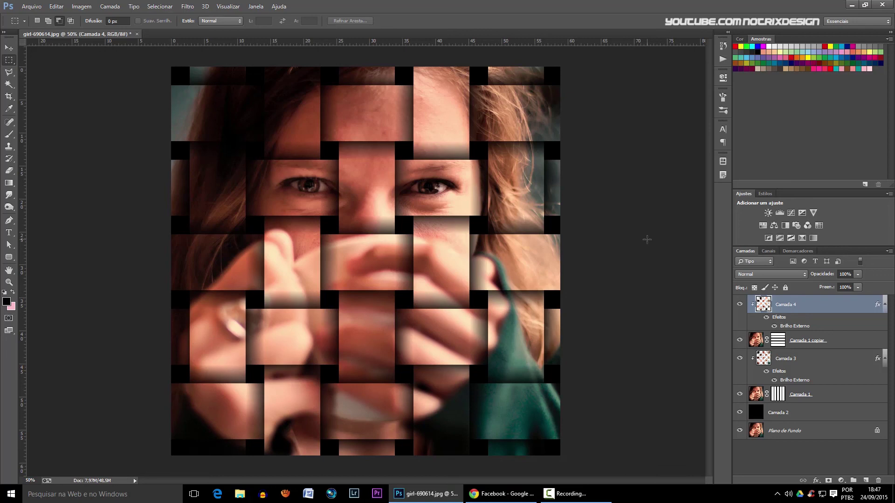
key("ctrl+minus")
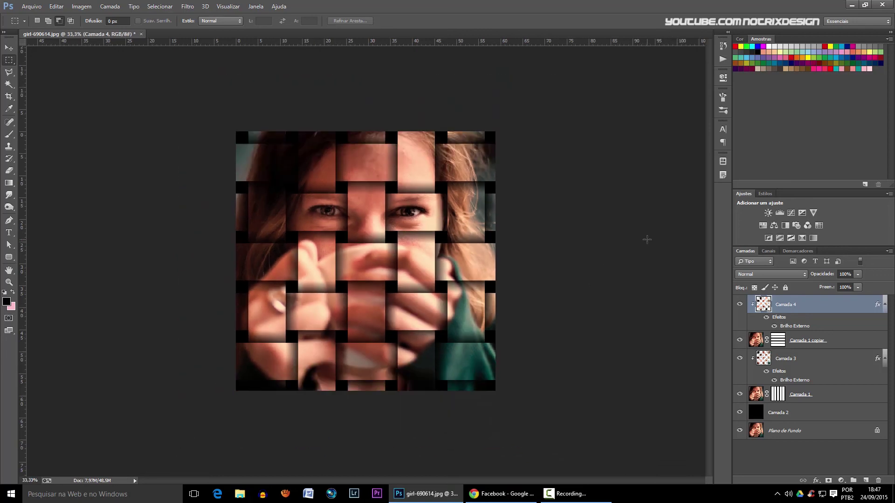
key("ctrl+0")
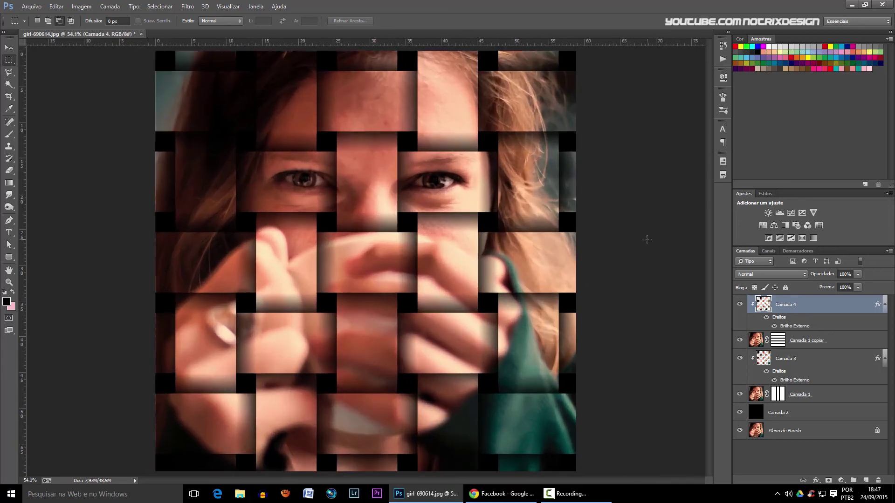
key("ctrl+minus")
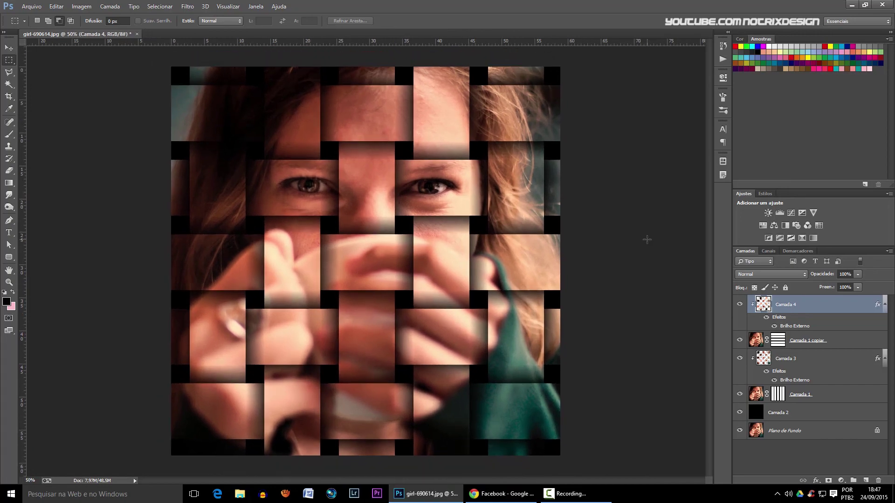